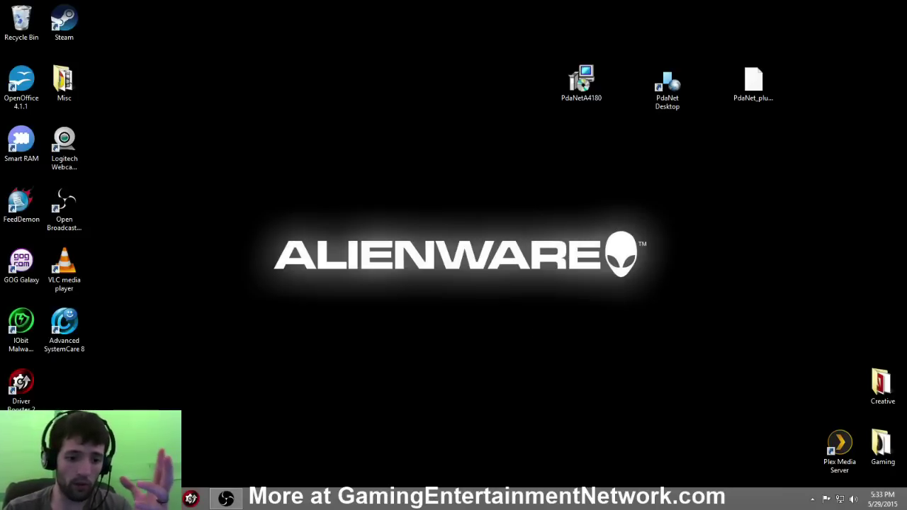
Switch to Chrome, view the PdaNet+ for Android download page from the site's home page, and return to the desktop.
{"action": "mouse_move", "coordinate": [156, 499]}
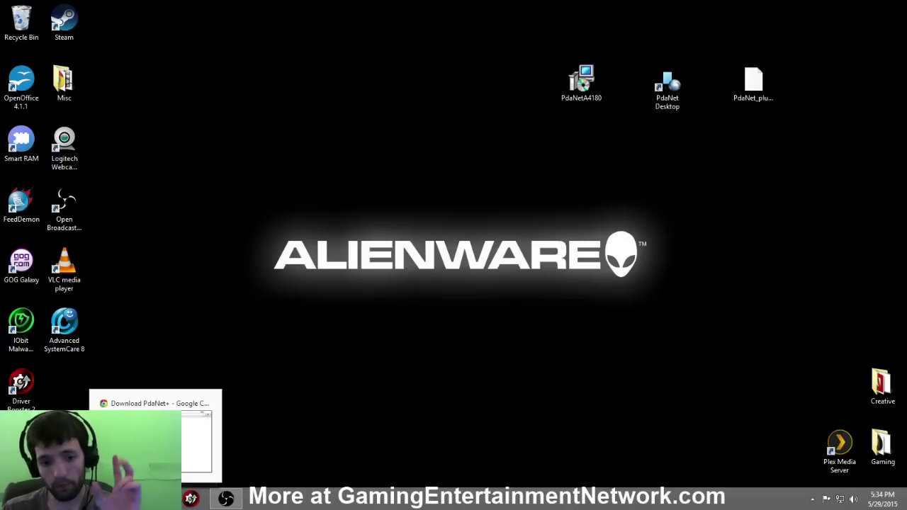
{"action": "left_click", "coordinate": [152, 499]}
{"action": "left_click", "coordinate": [300, 75]}
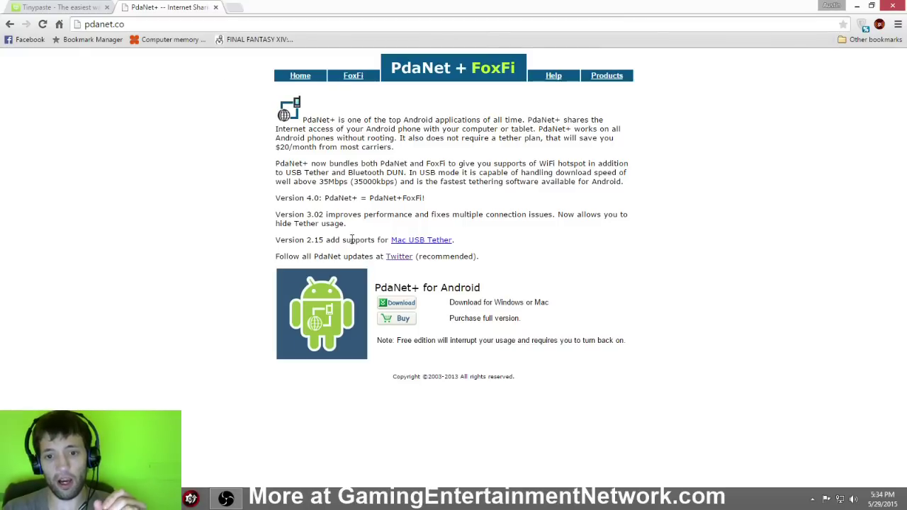
{"action": "left_click", "coordinate": [402, 305]}
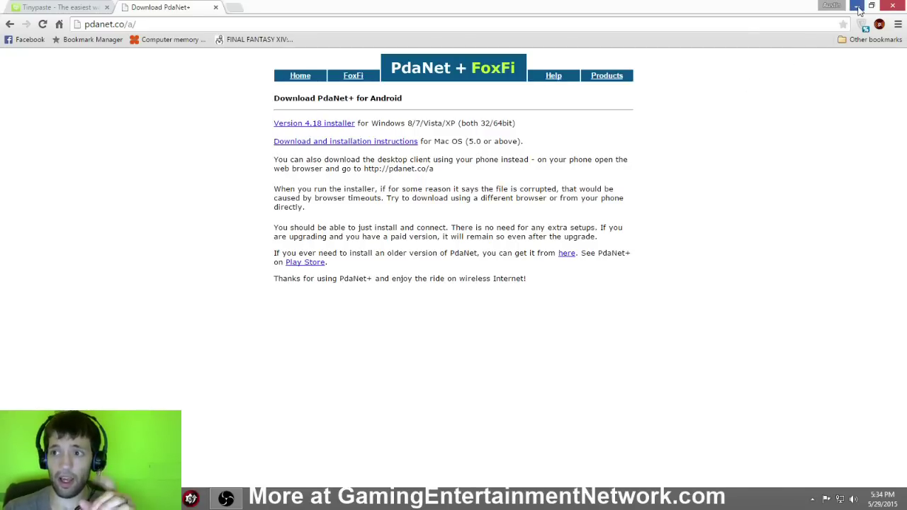
{"action": "key", "text": "super+d"}
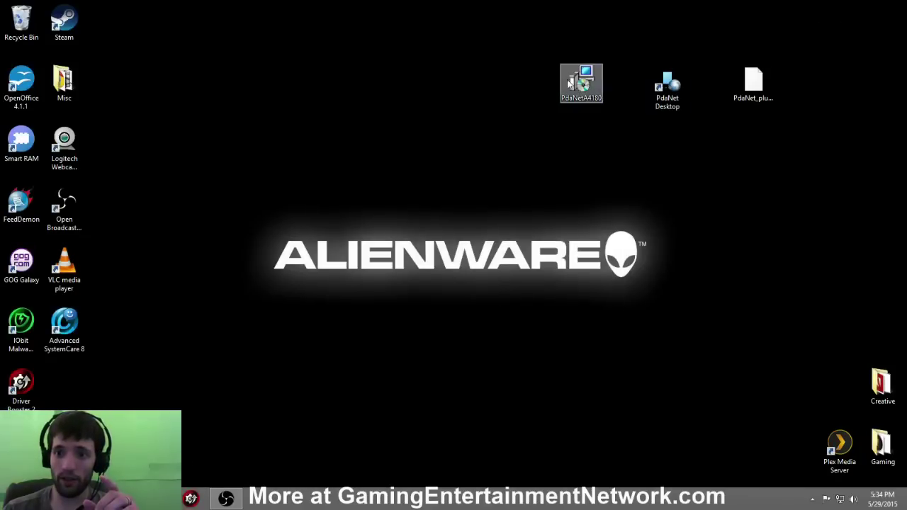
Move the PdaNetA4180 installer and the PdaNet Desktop shortcut away from the PdaNet_plus APK on the desktop, and select the APK.
{"action": "left_click_drag", "start_coordinate": [567, 79], "coordinate": [482, 75]}
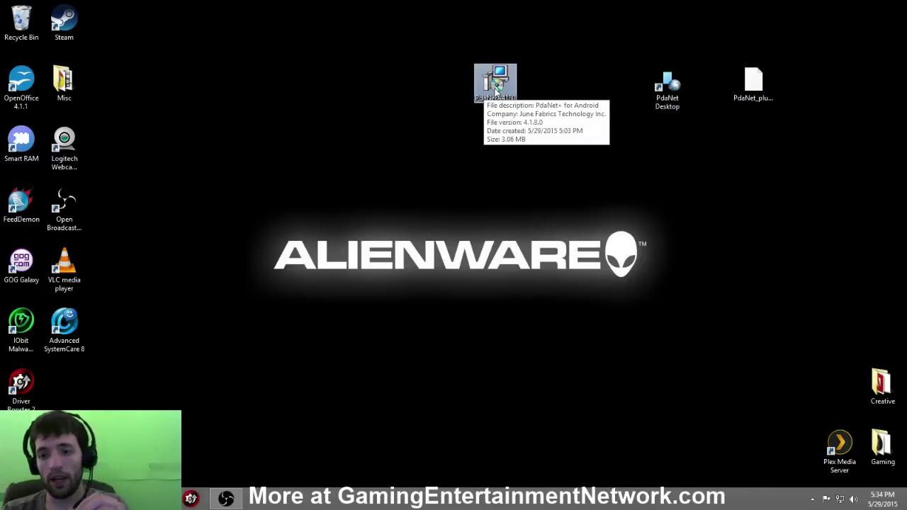
{"action": "left_click_drag", "start_coordinate": [664, 85], "coordinate": [594, 106]}
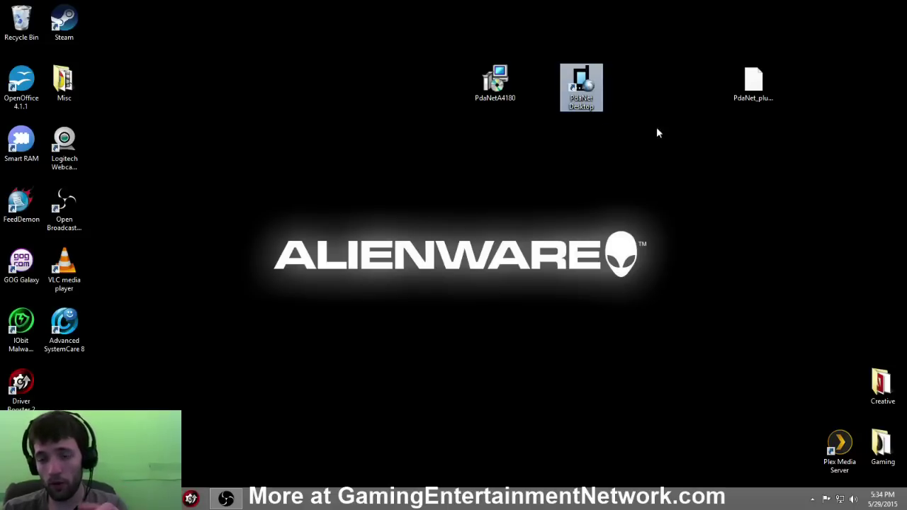
{"action": "left_click", "coordinate": [753, 87]}
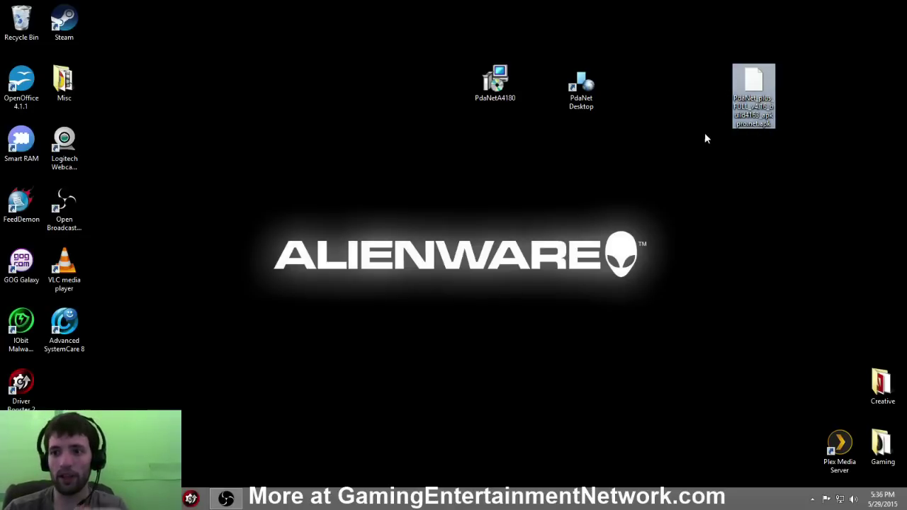
{"action": "left_click", "coordinate": [726, 129]}
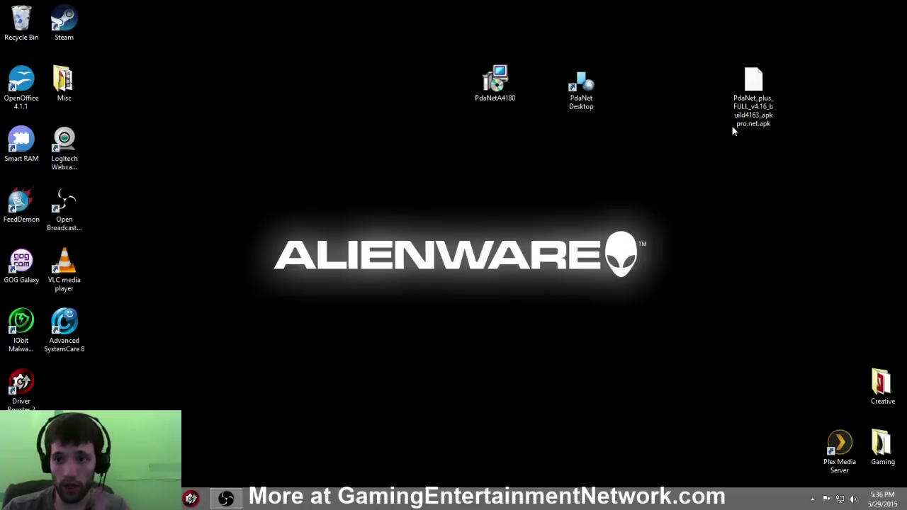
{"action": "left_click", "coordinate": [735, 126]}
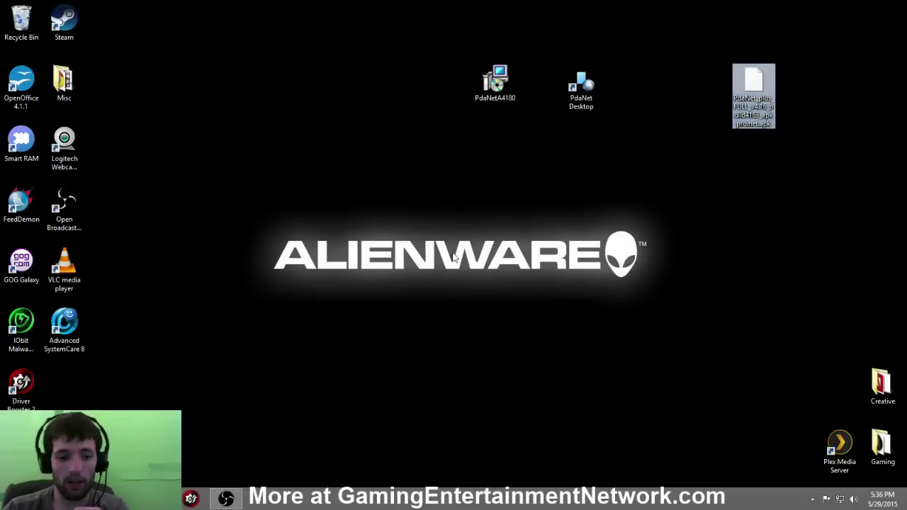
Browse the connected Galaxy Note4's storage in File Explorer, open PdaNet+ v4.15.apk on the phone, and minimize File Explorer.
{"action": "key", "text": "super+e"}
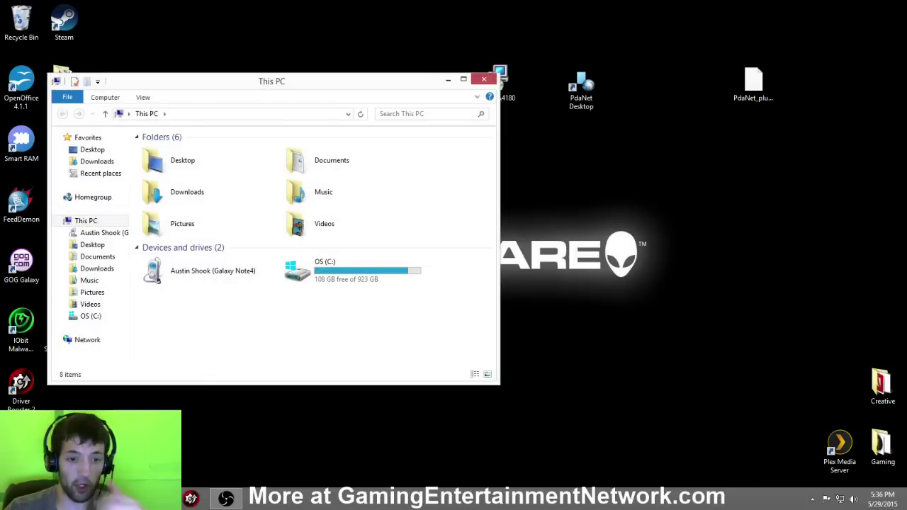
{"action": "double_click", "coordinate": [241, 271]}
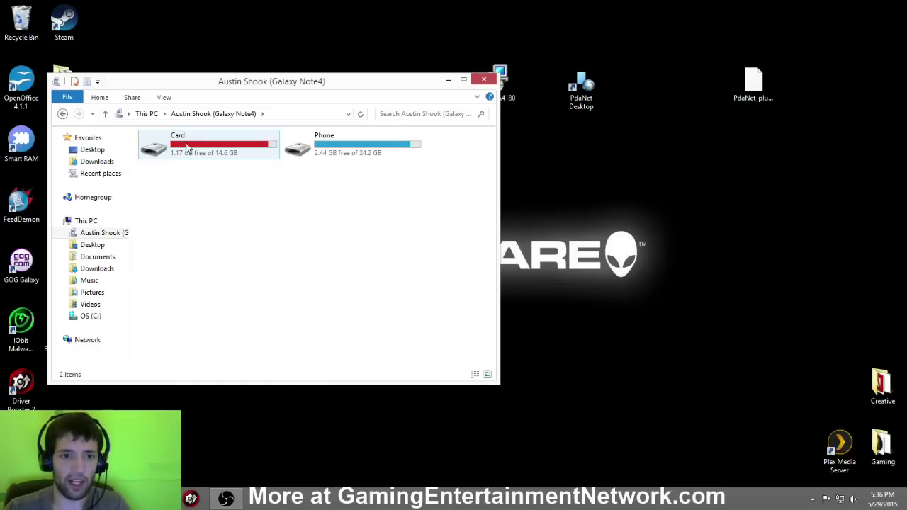
{"action": "left_click", "coordinate": [360, 161]}
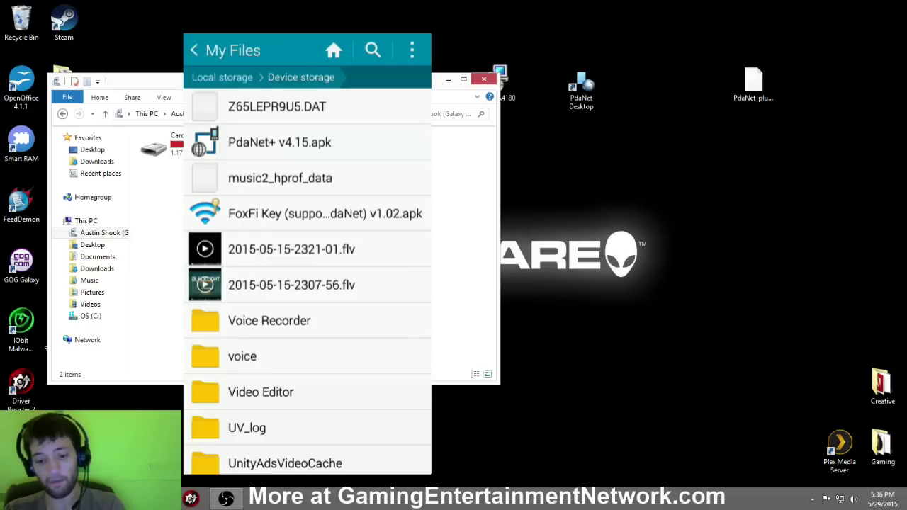
{"action": "left_click", "coordinate": [279, 142]}
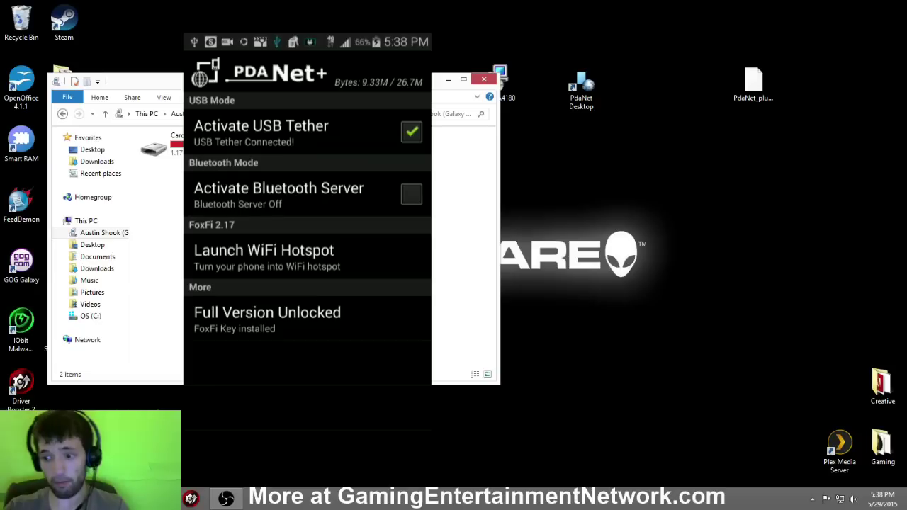
{"action": "left_click", "coordinate": [448, 79]}
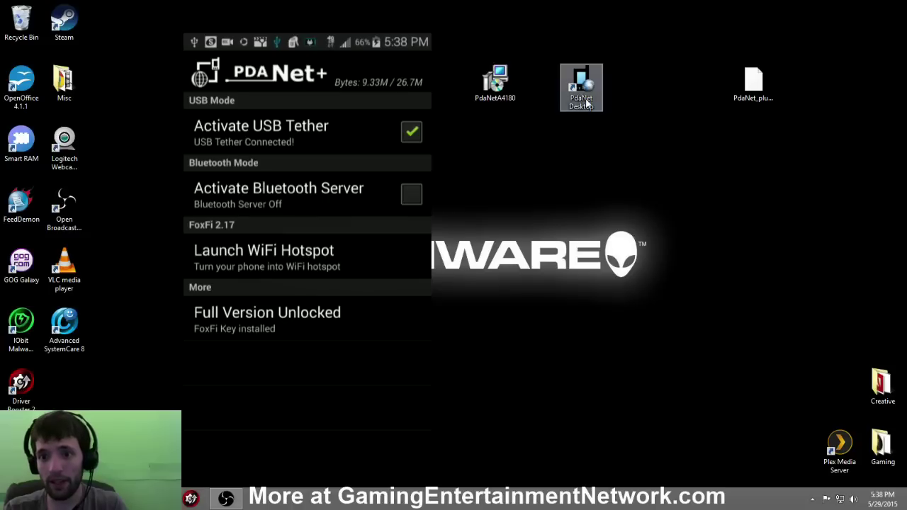
Examine the Hide Tether Usage levels in the PdaNet desktop client's settings.
{"action": "left_click", "coordinate": [813, 499]}
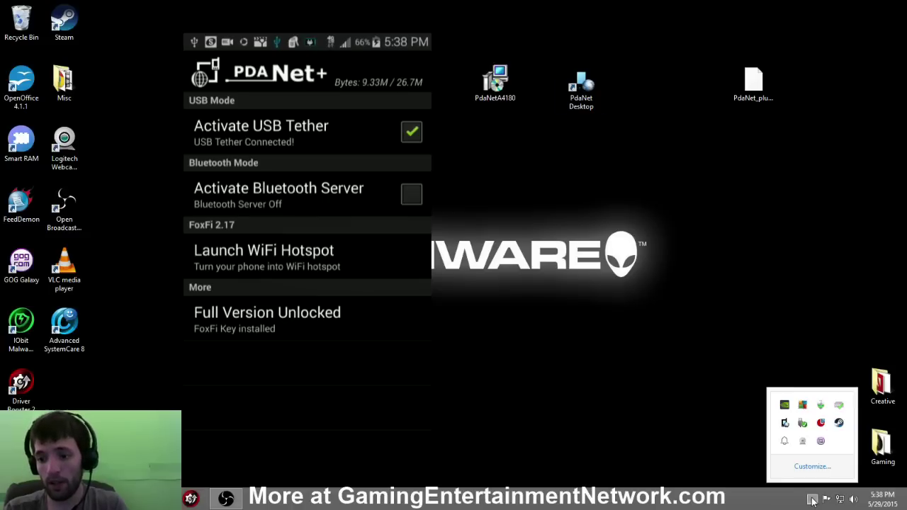
{"action": "right_click", "coordinate": [782, 429]}
{"action": "mouse_move", "coordinate": [815, 379]}
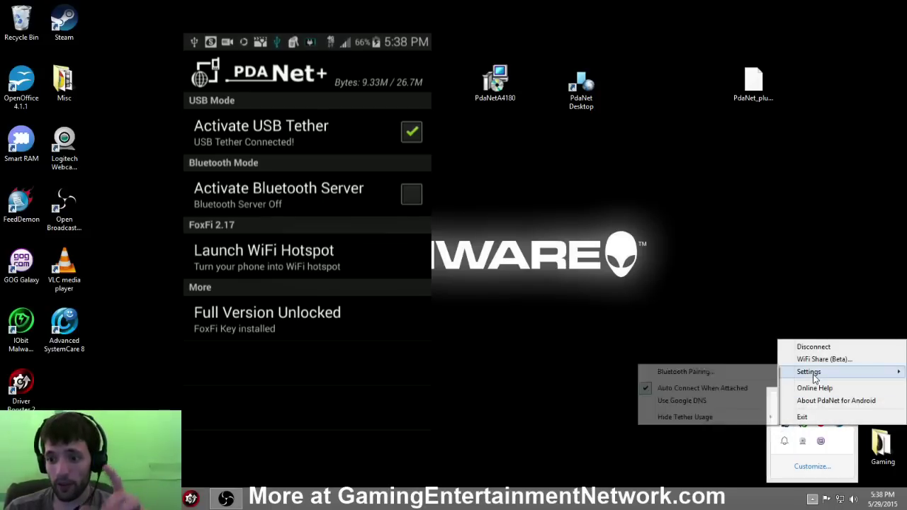
{"action": "mouse_move", "coordinate": [711, 418]}
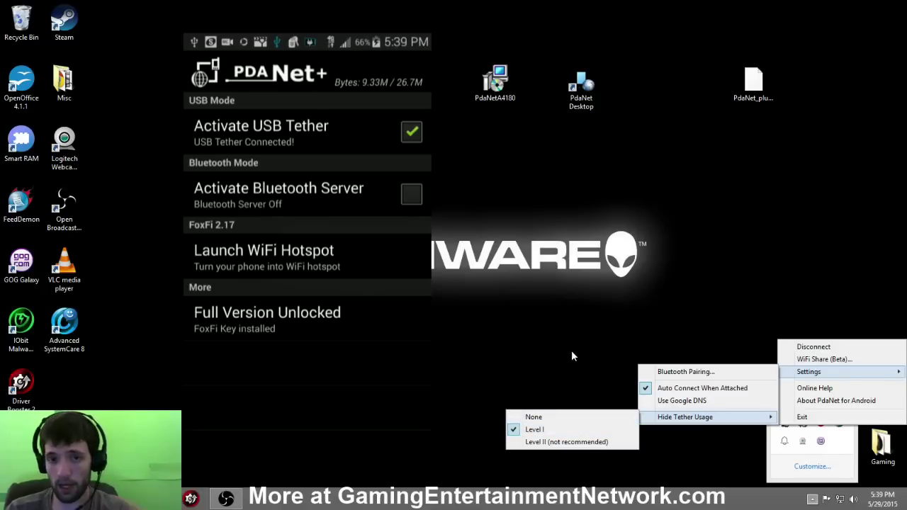
{"action": "left_click", "coordinate": [569, 318]}
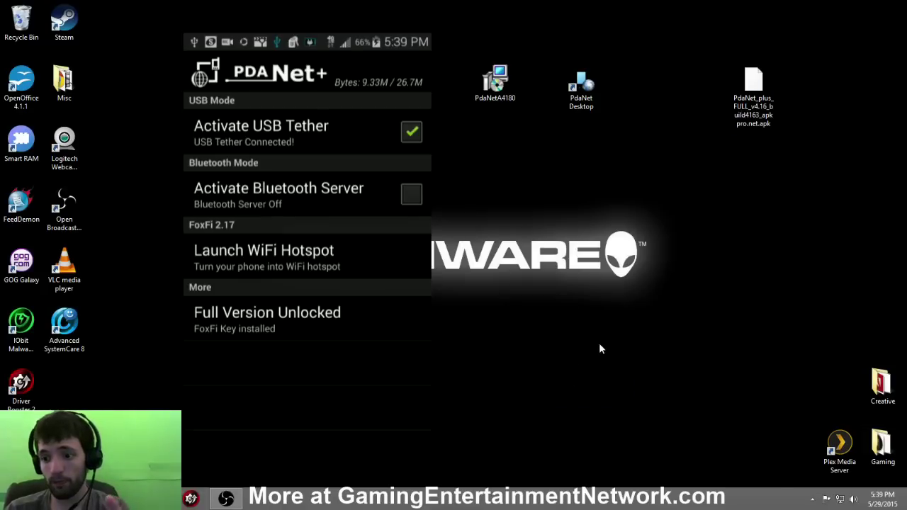
Disconnect the PdaNet tether in the desktop client and reconnect to the Internet over USB.
{"action": "left_click", "coordinate": [812, 499]}
{"action": "right_click", "coordinate": [785, 425]}
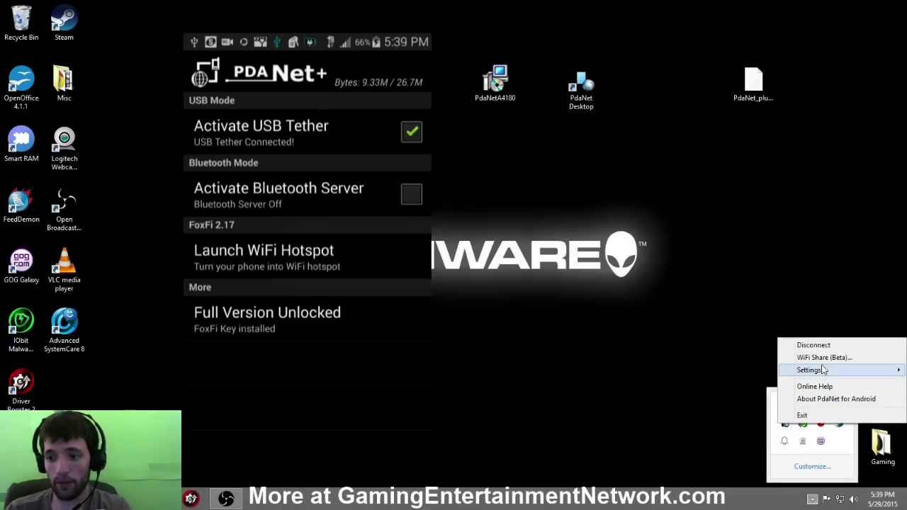
{"action": "left_click", "coordinate": [819, 345]}
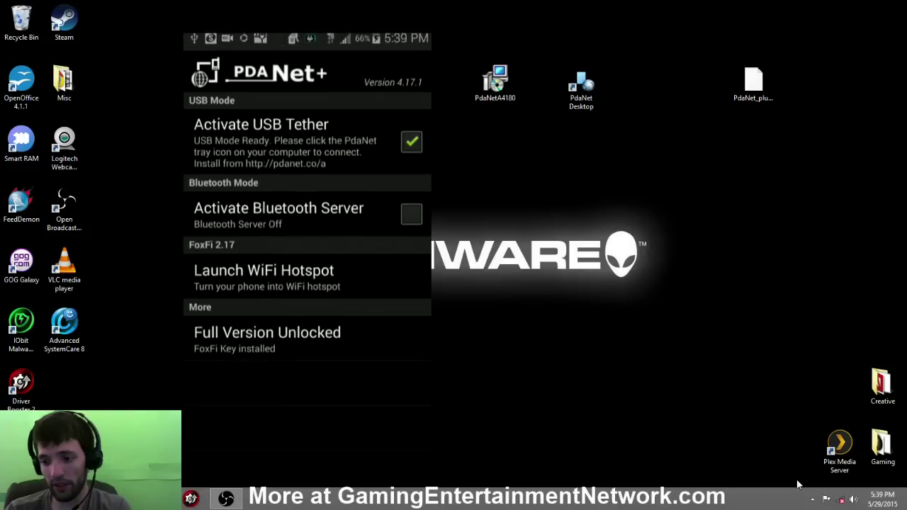
{"action": "left_click", "coordinate": [812, 500]}
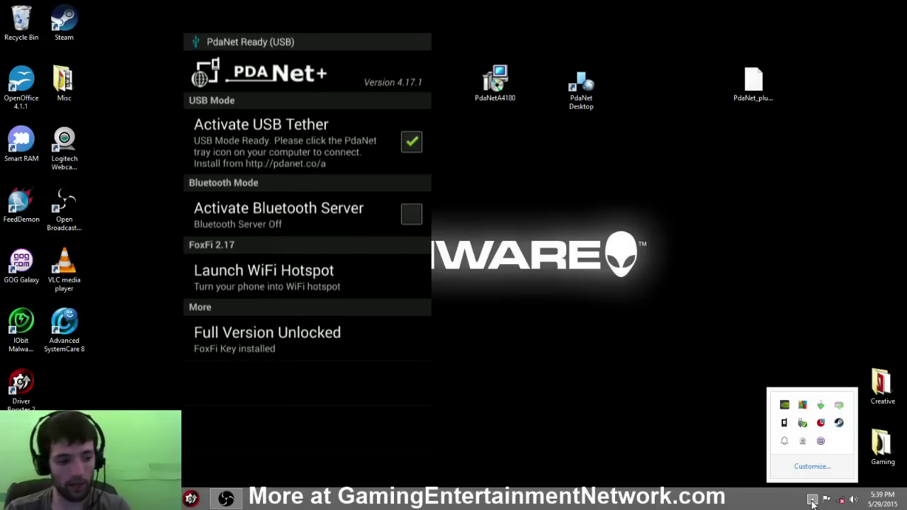
{"action": "right_click", "coordinate": [786, 426]}
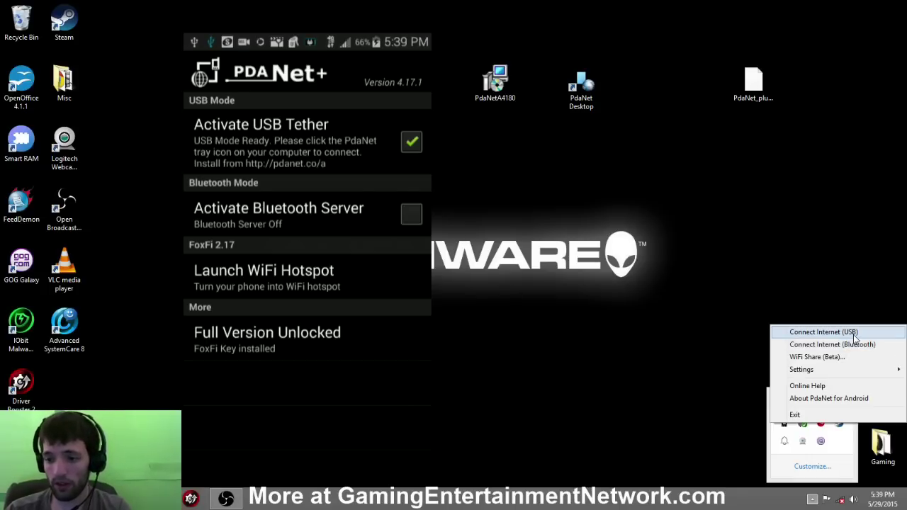
{"action": "left_click", "coordinate": [823, 332]}
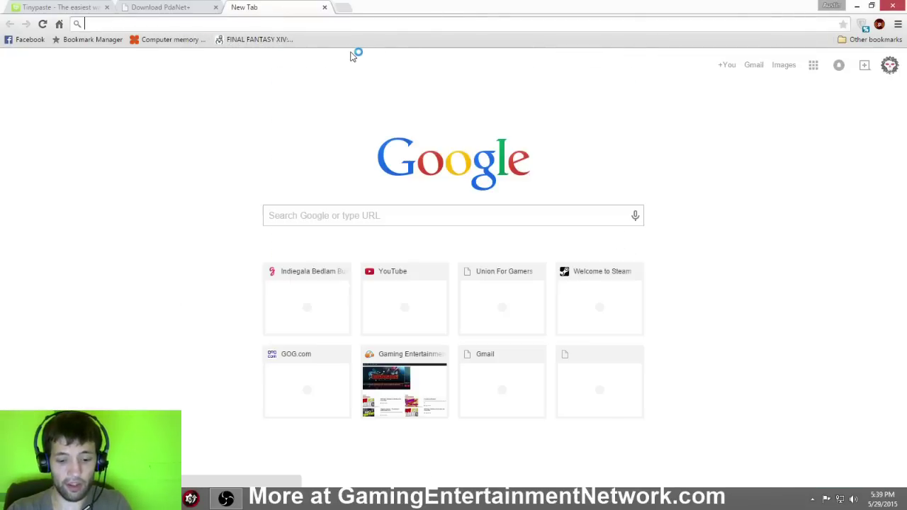
Switch to Chrome and load google.com in a new tab, followed by speedtest.net.
{"action": "type", "text": "google.com"}
{"action": "key", "text": "Return"}
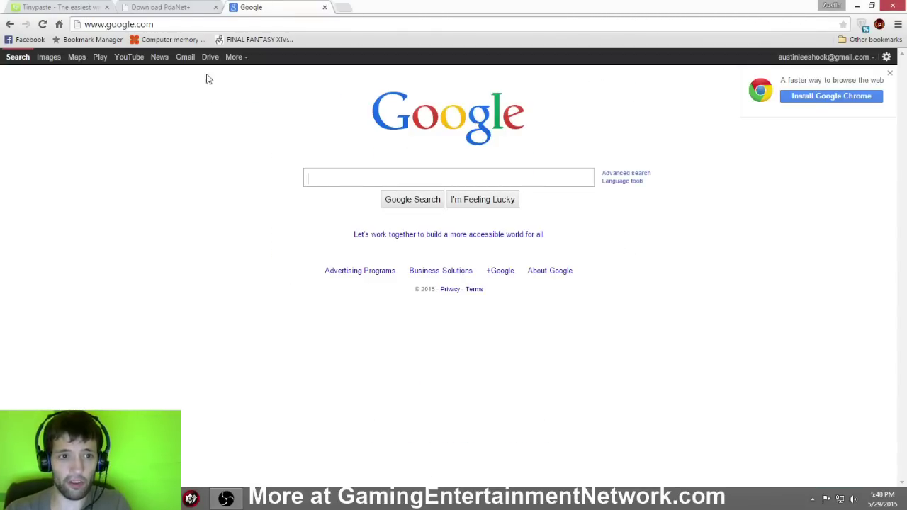
{"action": "left_click", "coordinate": [185, 23]}
{"action": "type", "text": "speedtest.nt"}
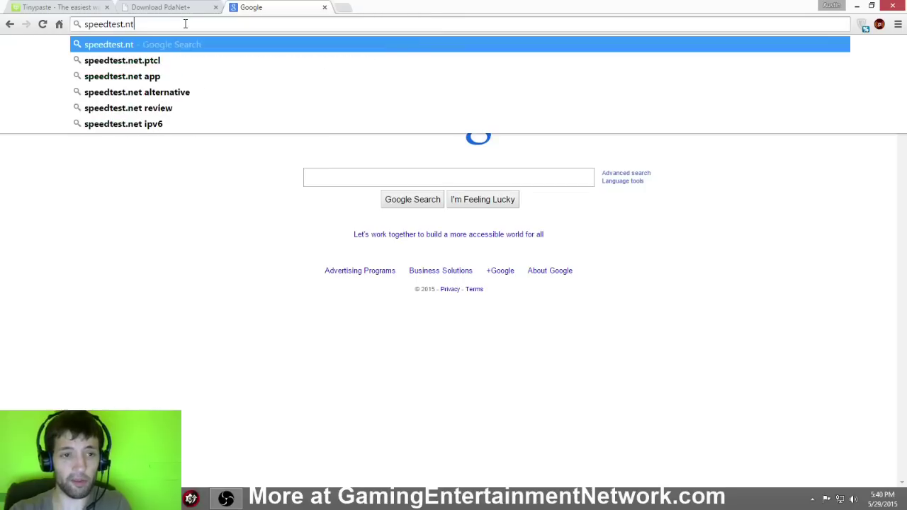
{"action": "key", "text": "BackSpace"}
{"action": "type", "text": "et"}
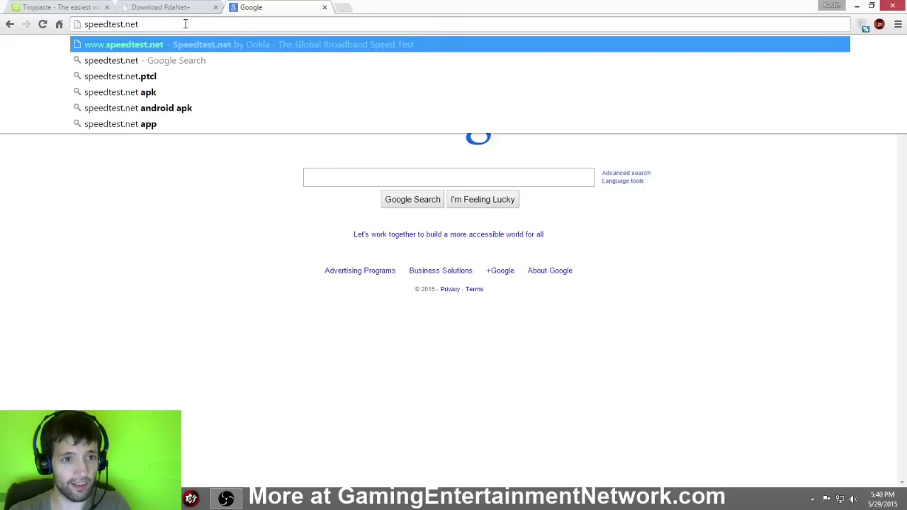
{"action": "key", "text": "Return"}
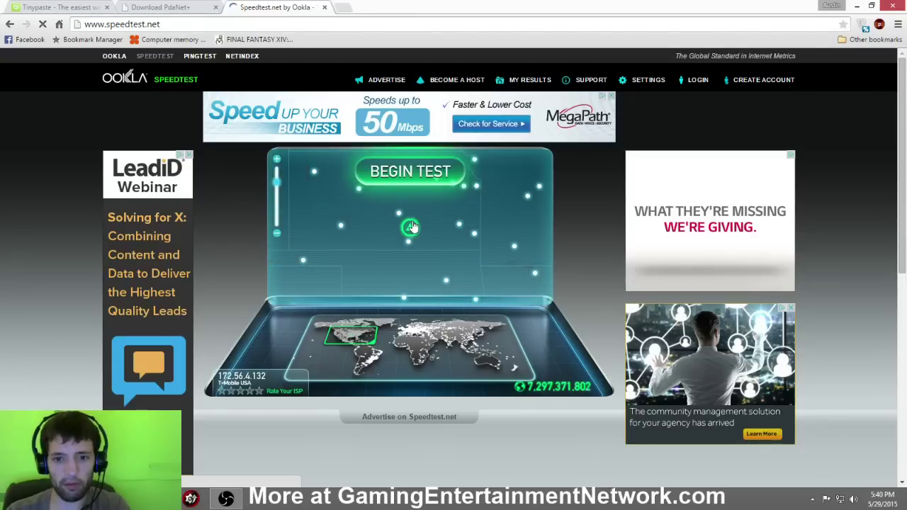
Run a speed test against the Conover, NC server on the map, and close the test tab and minimize Chrome.
{"action": "scroll", "coordinate": [433, 239], "scroll_direction": "down", "scroll_amount": 2}
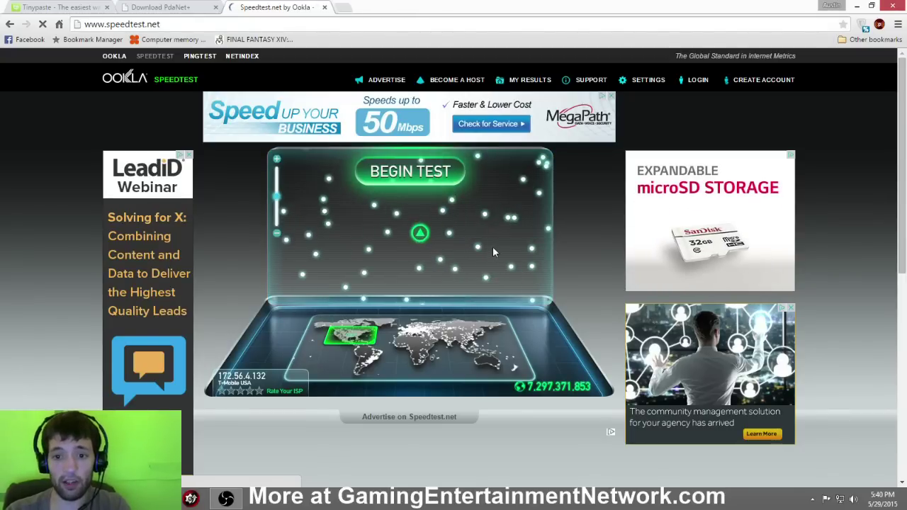
{"action": "left_click_drag", "start_coordinate": [390, 204], "coordinate": [329, 194]}
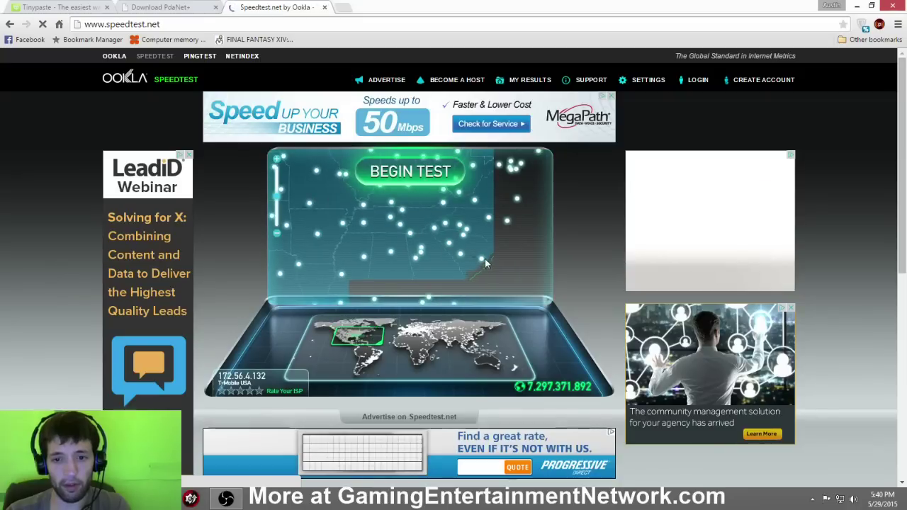
{"action": "scroll", "coordinate": [438, 245], "scroll_direction": "up", "scroll_amount": 1}
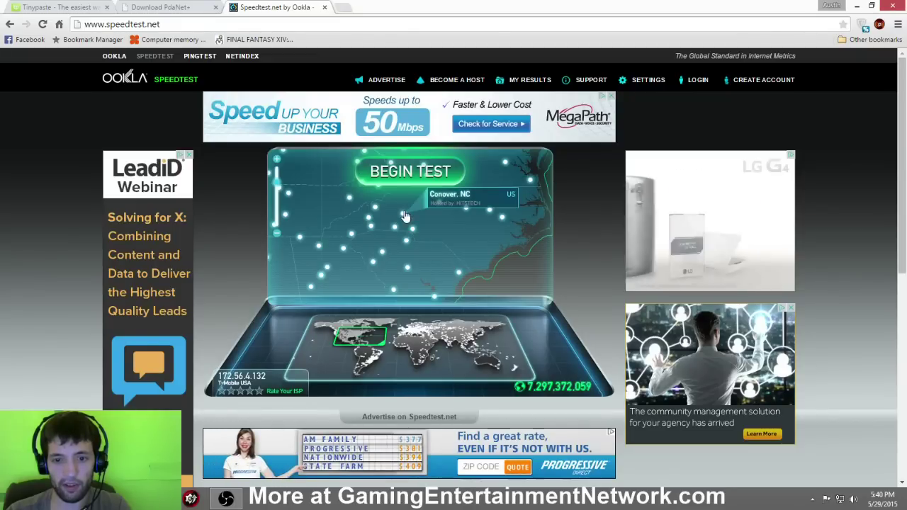
{"action": "left_click", "coordinate": [440, 201]}
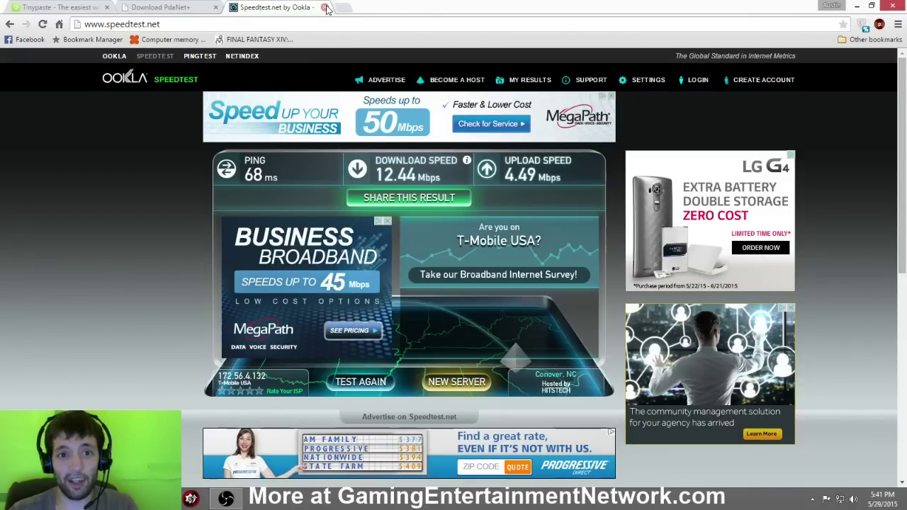
{"action": "left_click", "coordinate": [325, 7]}
{"action": "left_click", "coordinate": [857, 7]}
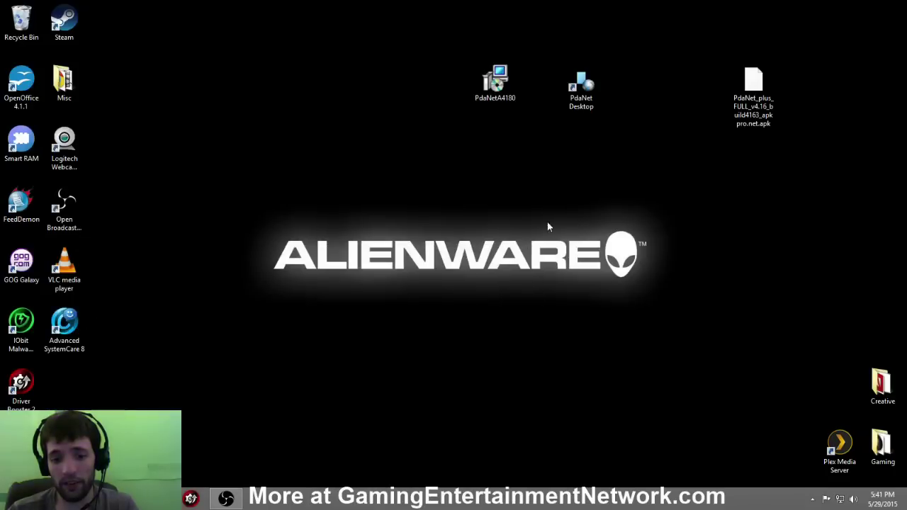